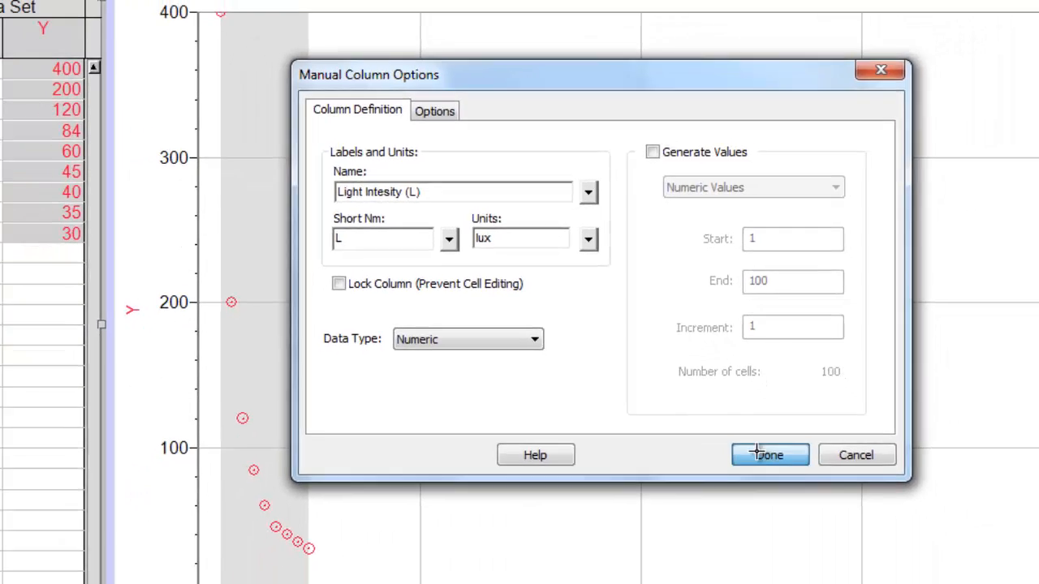
Apply the manual column definition named Light Intesity (L), with short name L and units lux.
{"action": "left_click", "coordinate": [803, 539]}
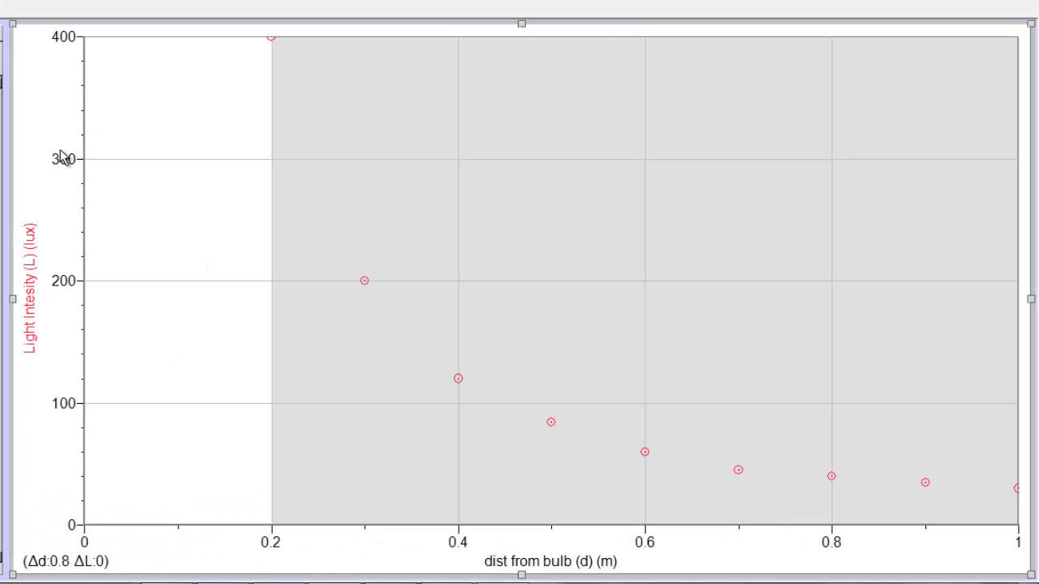
Set the graph's vertical axis maximum to 410 and its horizontal axis maximum to 1.1, and clear the shaded selection.
{"action": "left_click", "coordinate": [65, 35]}
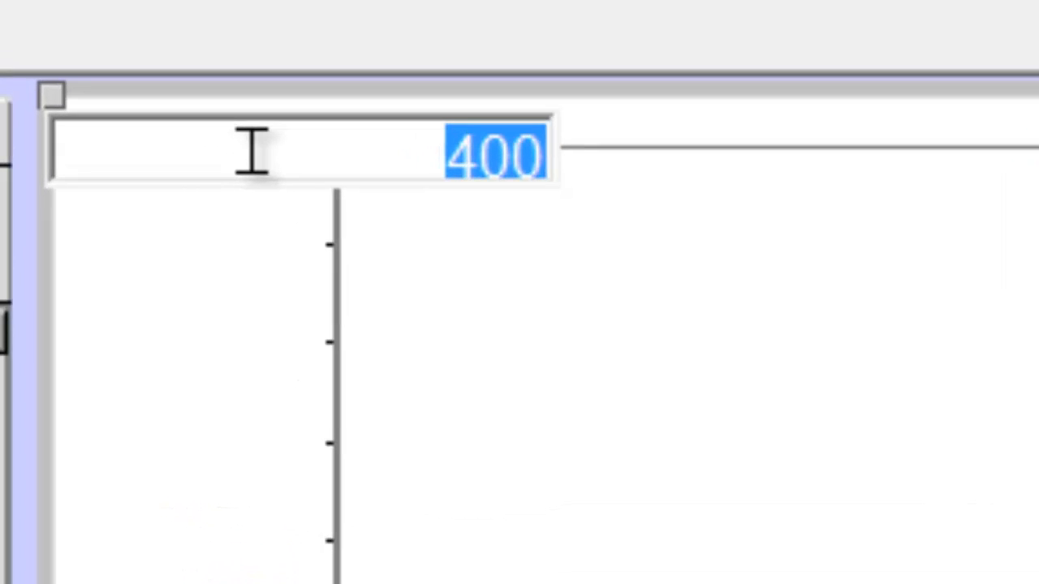
{"action": "type", "text": "410"}
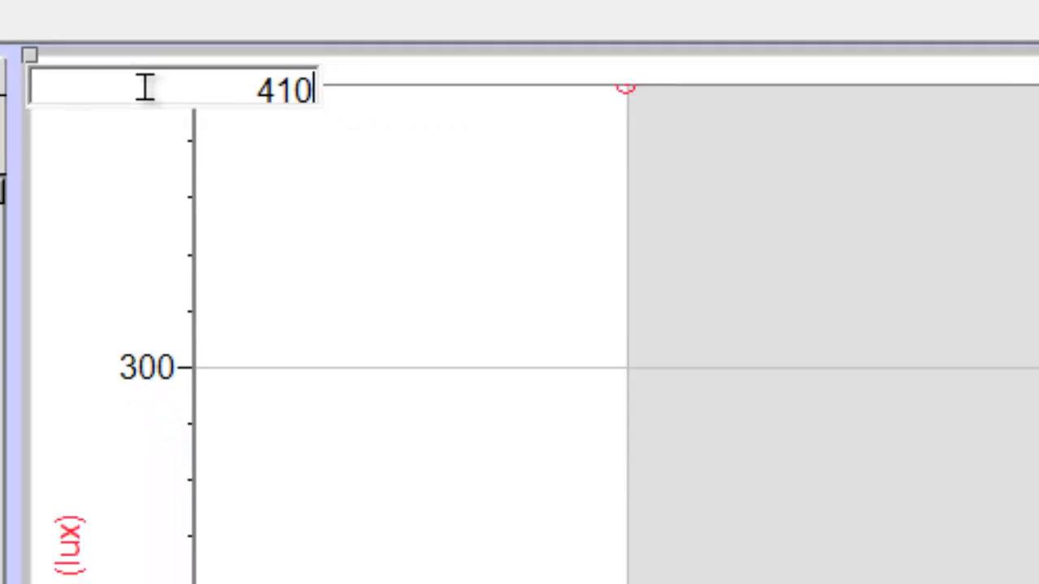
{"action": "key", "text": "Return"}
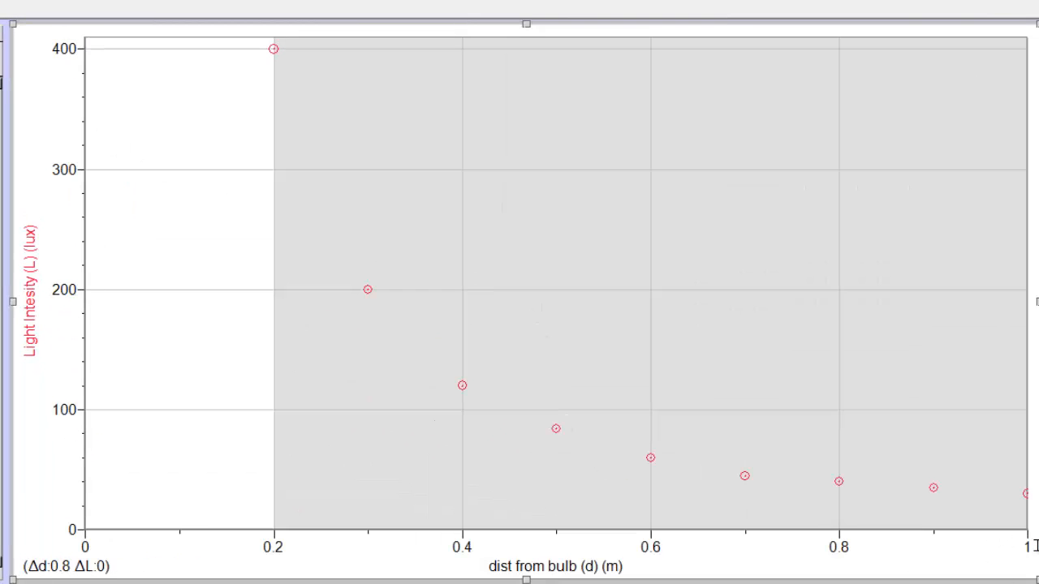
{"action": "left_click", "coordinate": [1027, 549]}
{"action": "type", "text": "11"}
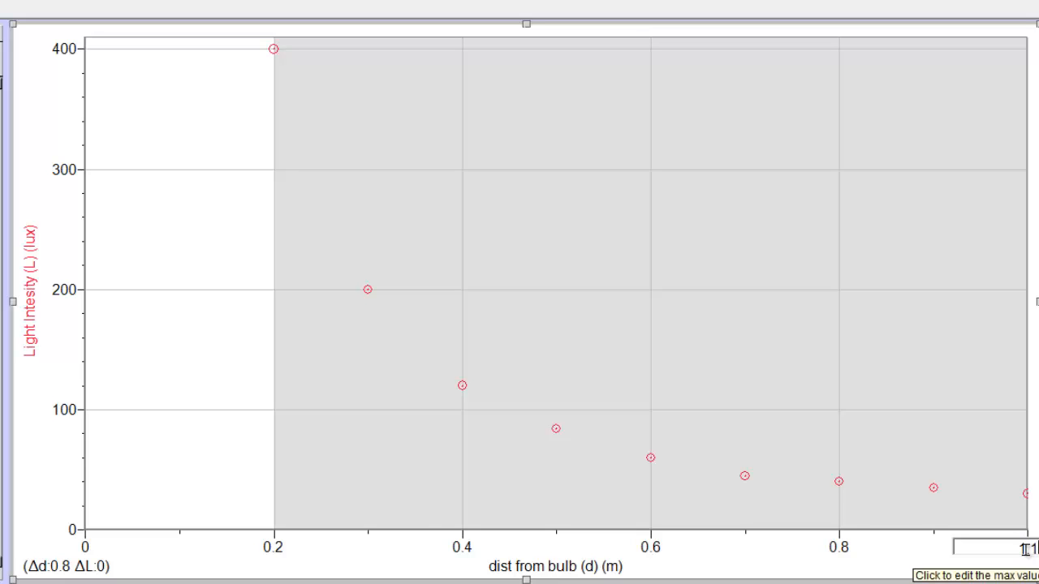
{"action": "key", "text": "Return"}
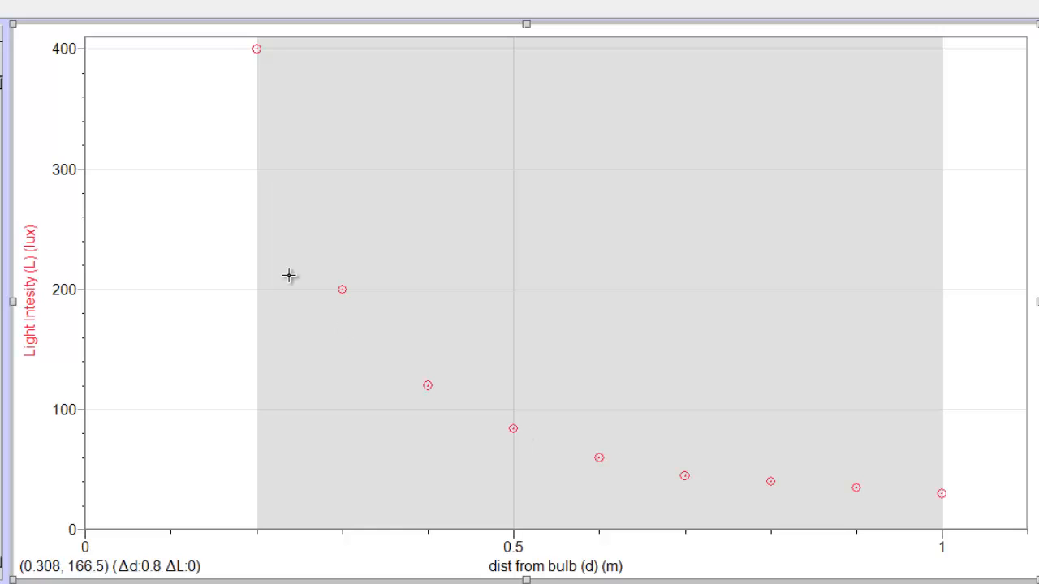
{"action": "left_click", "coordinate": [206, 244]}
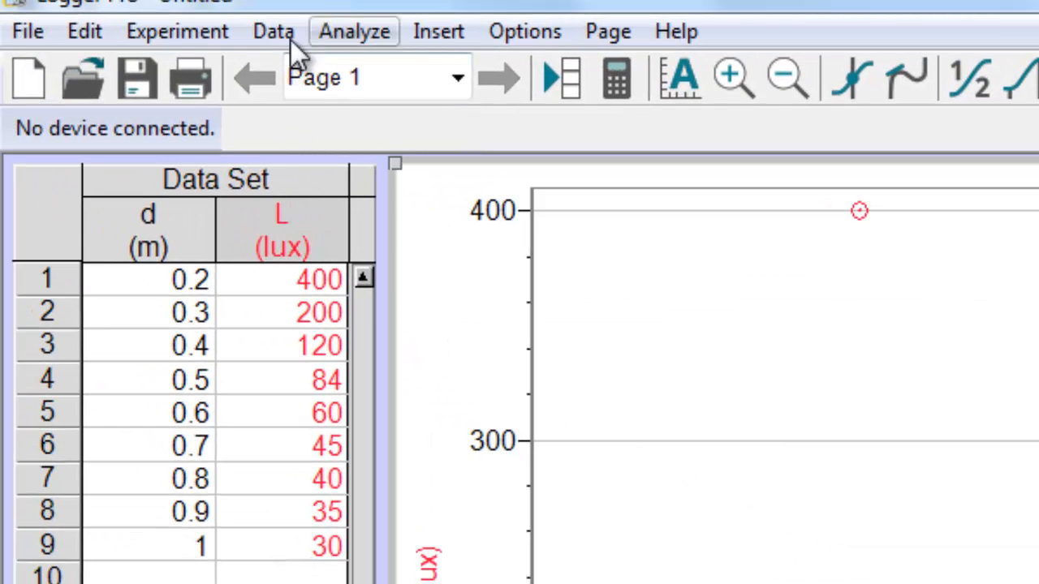
Start a new calculated column and name it "inv square of dist".
{"action": "left_click", "coordinate": [255, 32]}
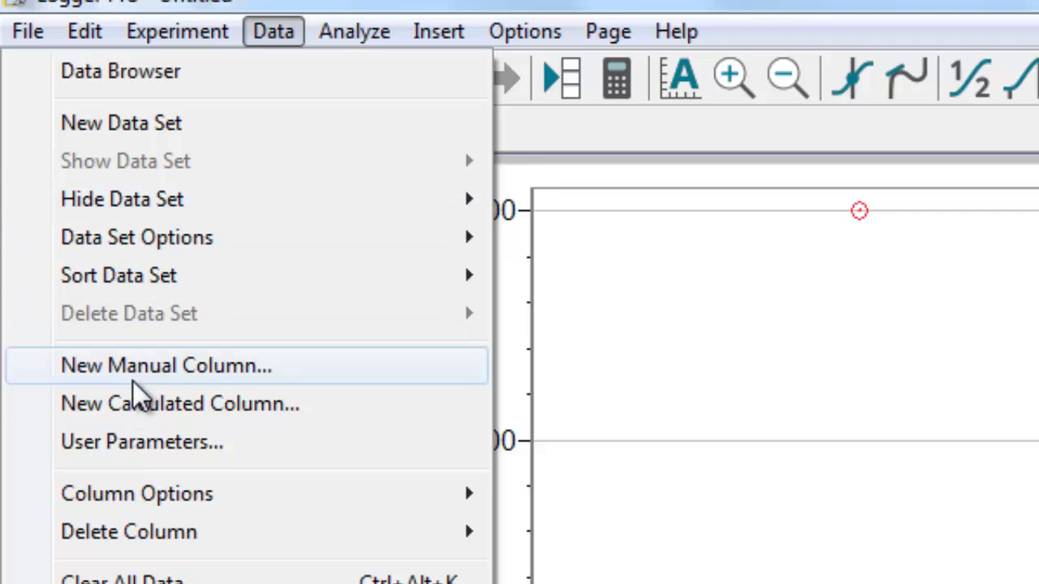
{"action": "left_click", "coordinate": [101, 404]}
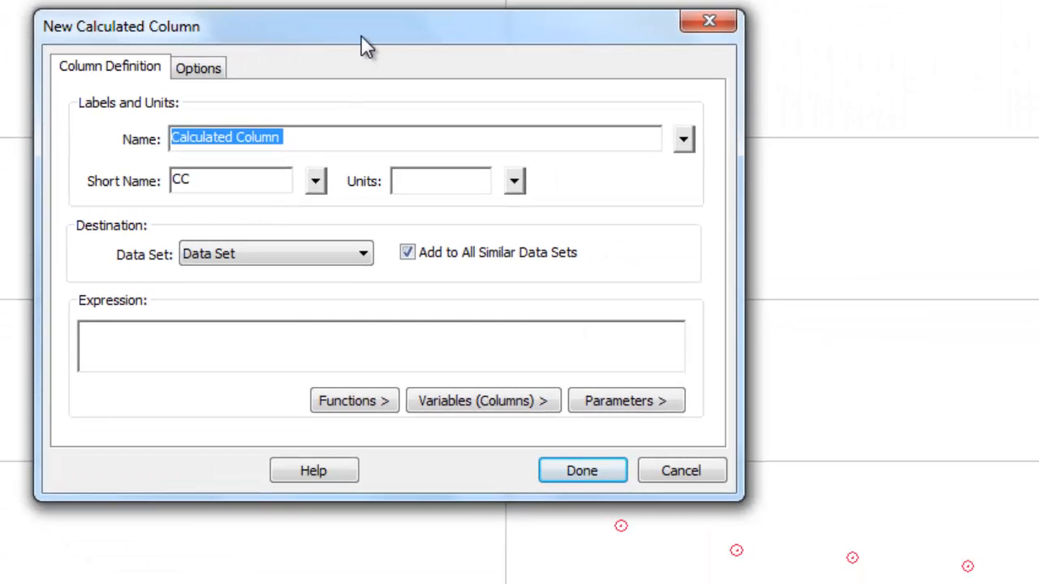
{"action": "left_click_drag", "start_coordinate": [362, 36], "coordinate": [582, 13]}
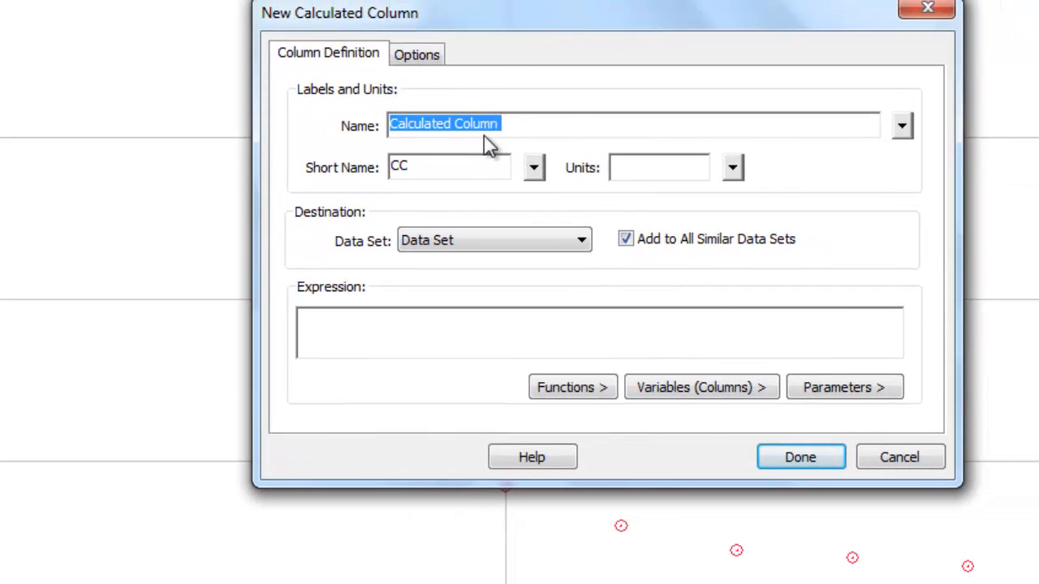
{"action": "key", "text": "BackSpace"}
{"action": "type", "text": "inv "}
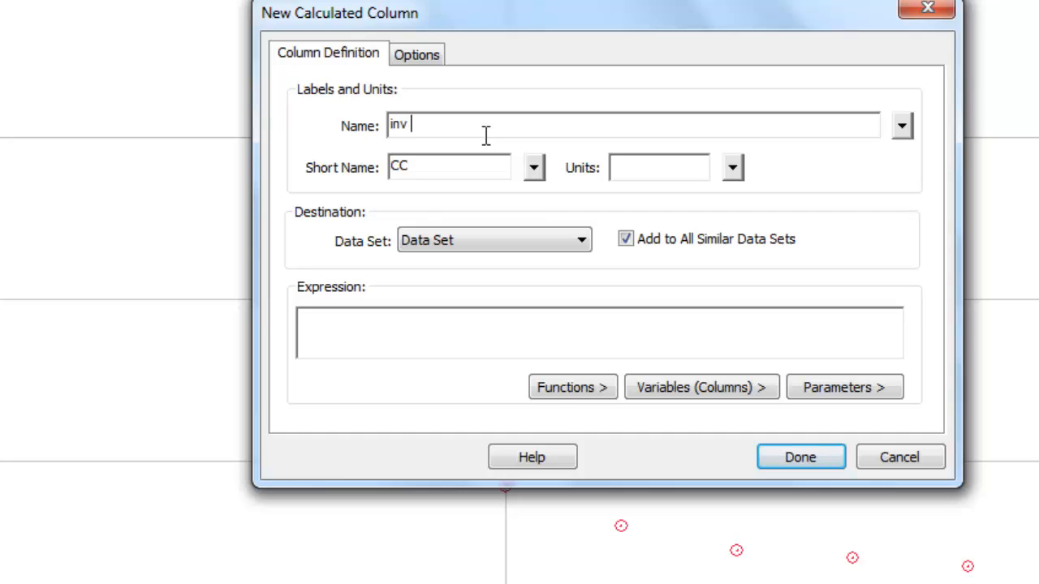
{"action": "type", "text": "square of dist"}
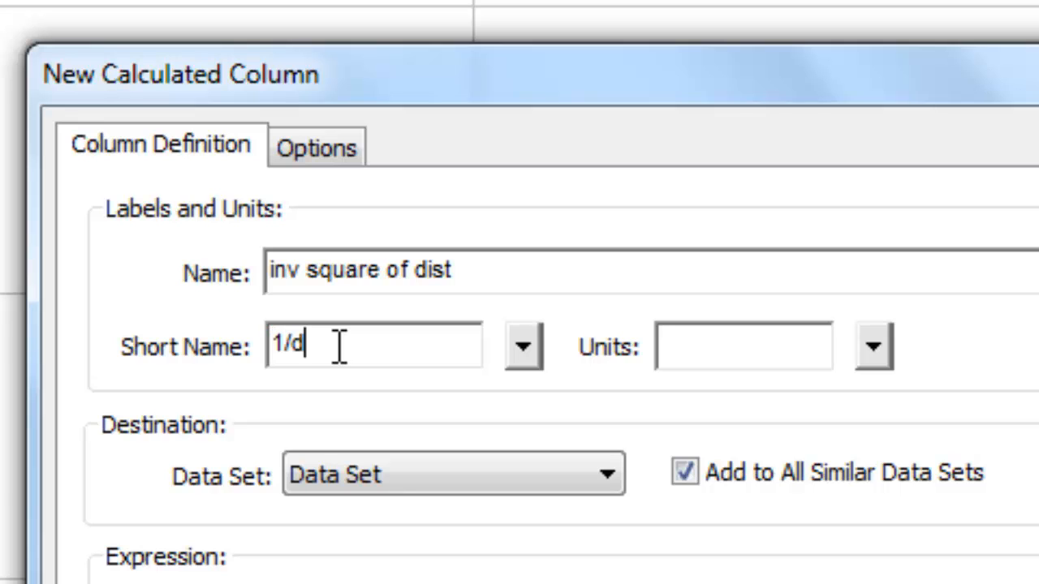
Give the calculated column the short name 1/d^2 and the units m^-2.
{"action": "left_click", "coordinate": [339, 349]}
{"action": "type", "text": "1/d^2"}
{"action": "left_click", "coordinate": [733, 360]}
{"action": "type", "text": "m"}
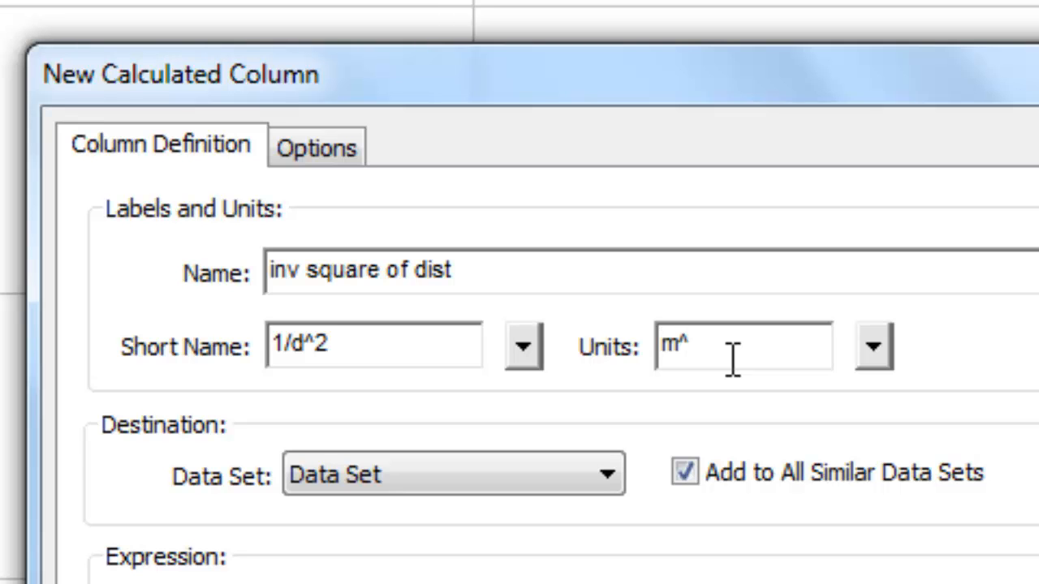
{"action": "type", "text": "^-2"}
{"action": "left_click", "coordinate": [173, 375]}
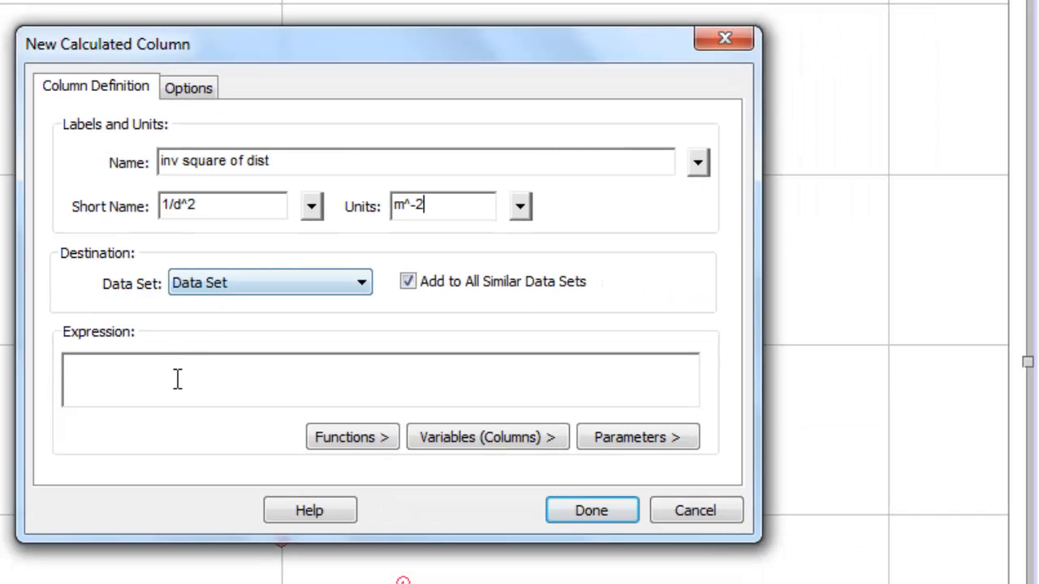
{"action": "left_click", "coordinate": [481, 437]}
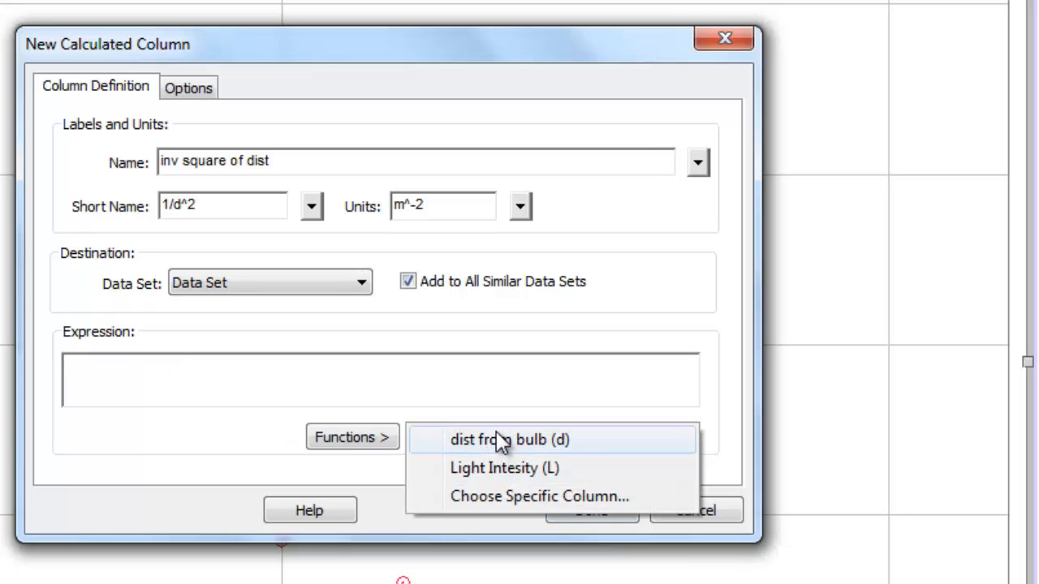
{"action": "left_click", "coordinate": [497, 437]}
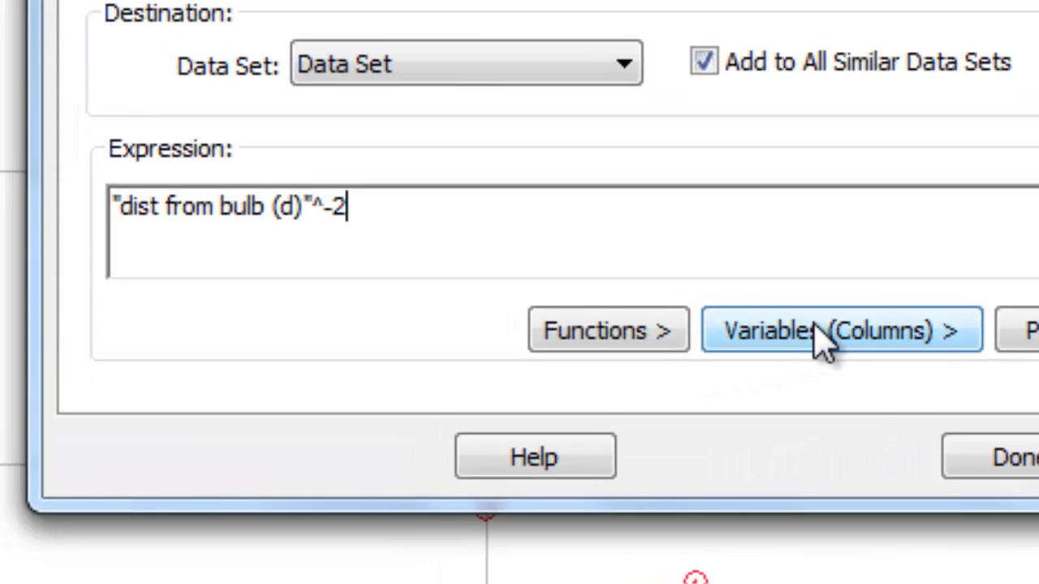
{"action": "key", "text": "BackSpace"}
{"action": "key", "text": "BackSpace"}
{"action": "key", "text": "BackSpace"}
{"action": "key", "text": "BackSpace"}
{"action": "key", "text": "BackSpace"}
{"action": "key", "text": "BackSpace"}
{"action": "key", "text": "BackSpace"}
{"action": "key", "text": "BackSpace"}
{"action": "key", "text": "BackSpace"}
{"action": "key", "text": "BackSpace"}
{"action": "key", "text": "BackSpace"}
{"action": "key", "text": "BackSpace"}
{"action": "key", "text": "BackSpace"}
{"action": "key", "text": "BackSpace"}
{"action": "key", "text": "BackSpace"}
{"action": "key", "text": "BackSpace"}
{"action": "key", "text": "BackSpace"}
{"action": "key", "text": "BackSpace"}
{"action": "key", "text": "BackSpace"}
{"action": "key", "text": "BackSpace"}
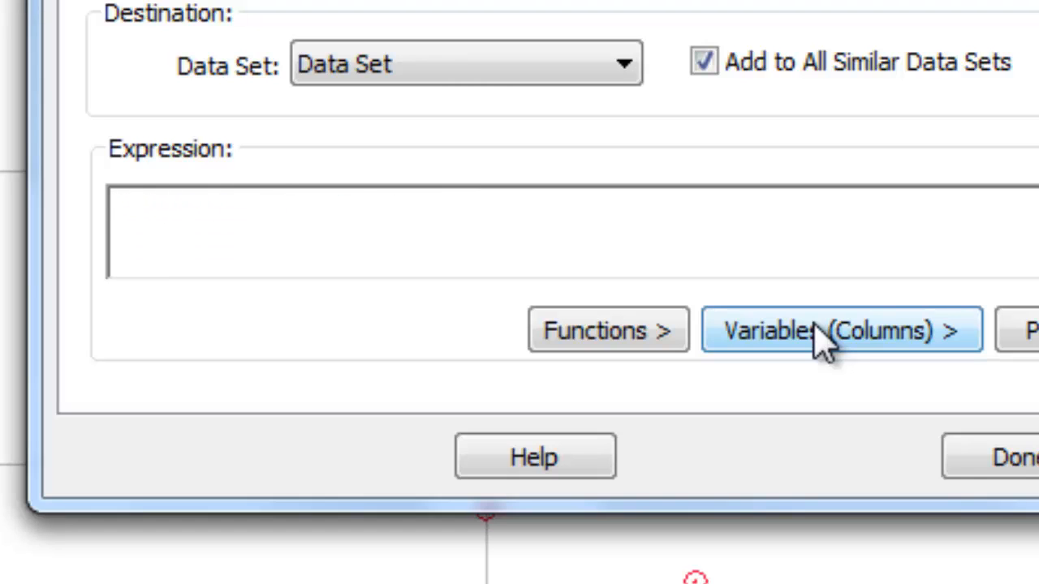
Define the calculated column with the expression 1/"dist from bulb (d)"^2 and create it.
{"action": "type", "text": "1/"}
{"action": "left_click", "coordinate": [822, 341]}
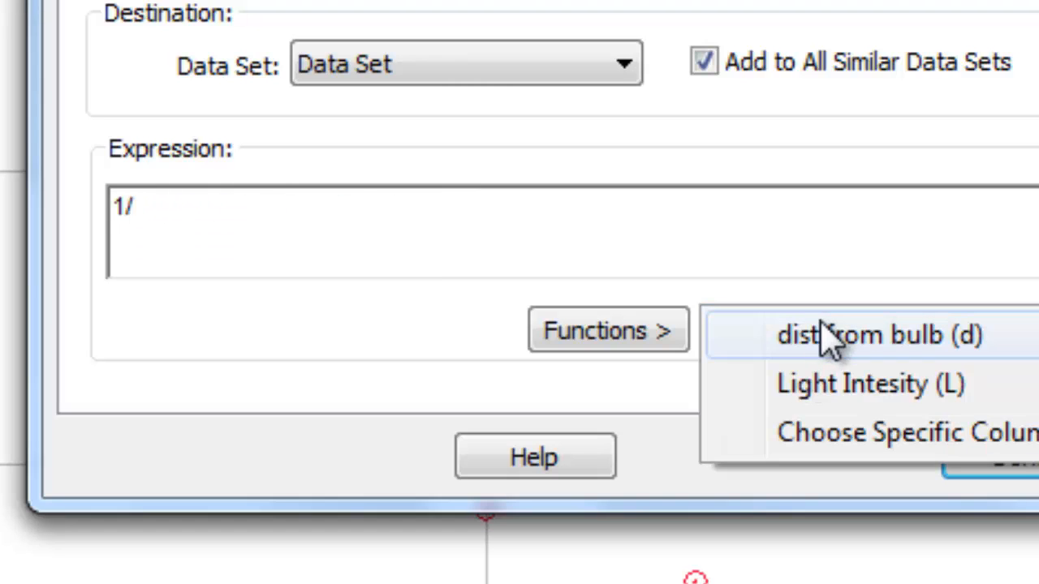
{"action": "left_click", "coordinate": [820, 347]}
{"action": "type", "text": "^"}
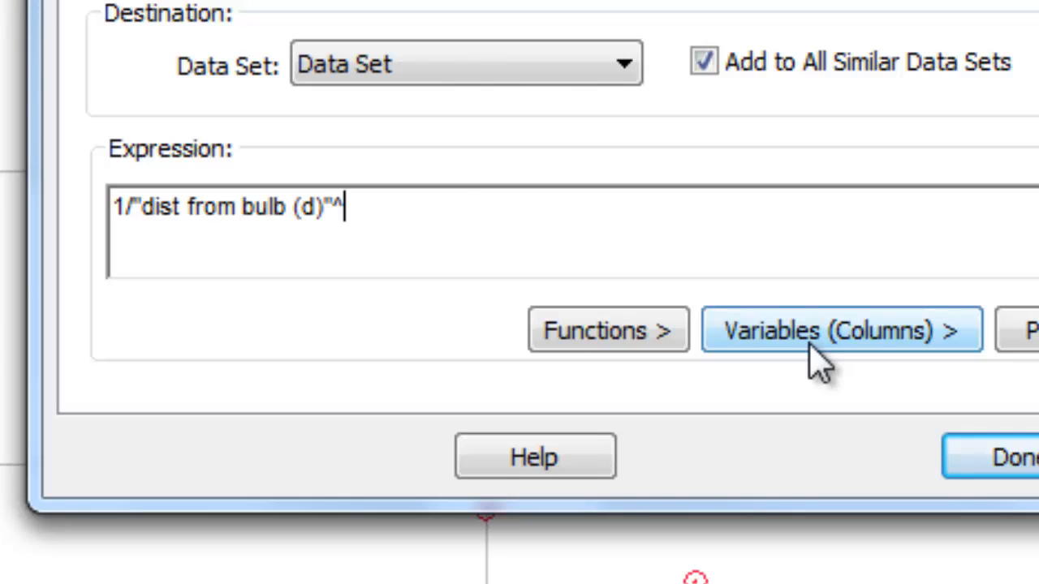
{"action": "type", "text": "2"}
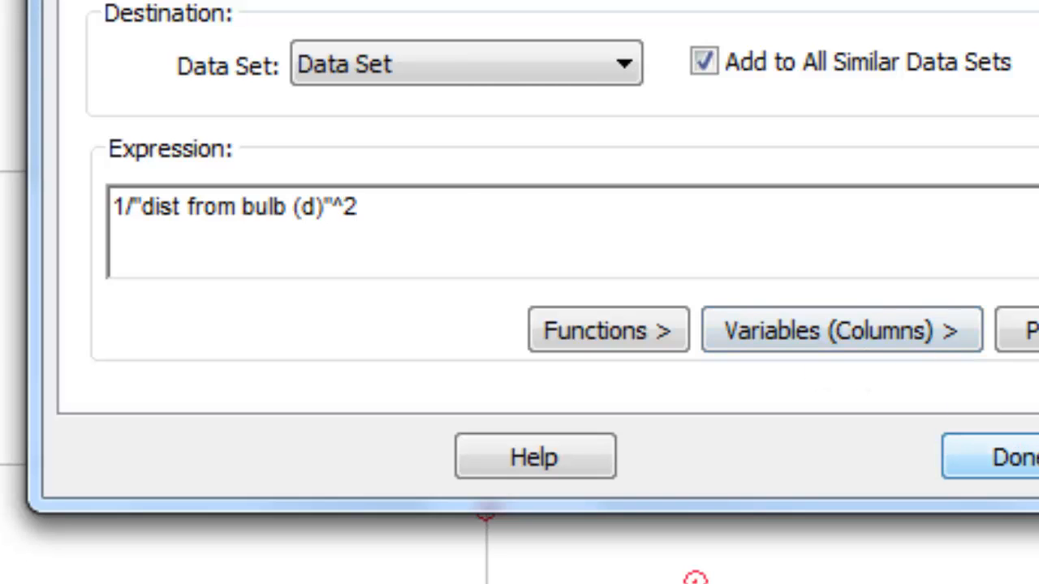
{"action": "key", "text": "Return"}
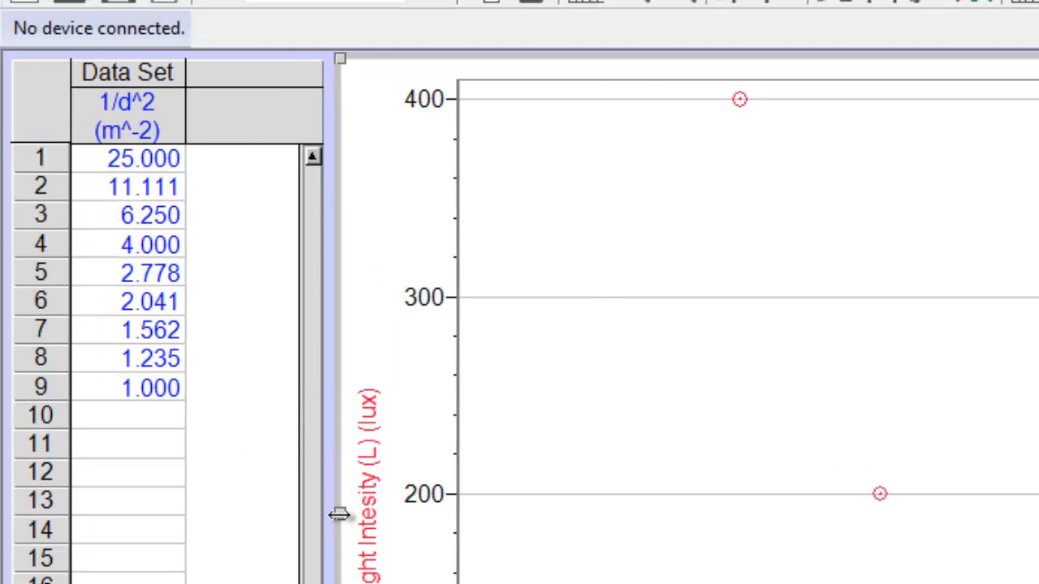
Narrow the graph to make room and widen the data table to fit the d, L and 1/d^2 columns together.
{"action": "left_click_drag", "start_coordinate": [340, 514], "coordinate": [532, 514]}
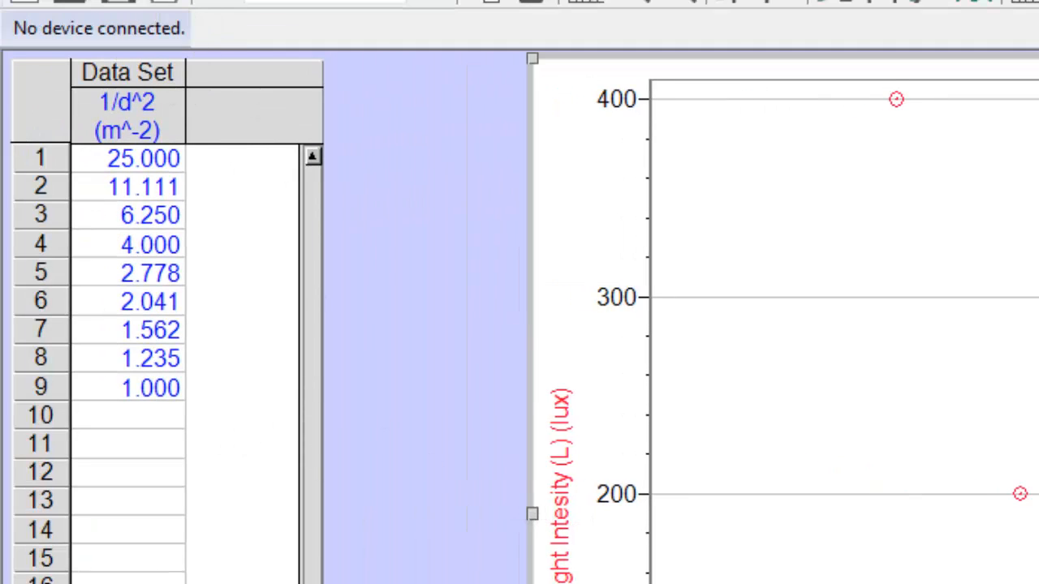
{"action": "left_click", "coordinate": [81, 582]}
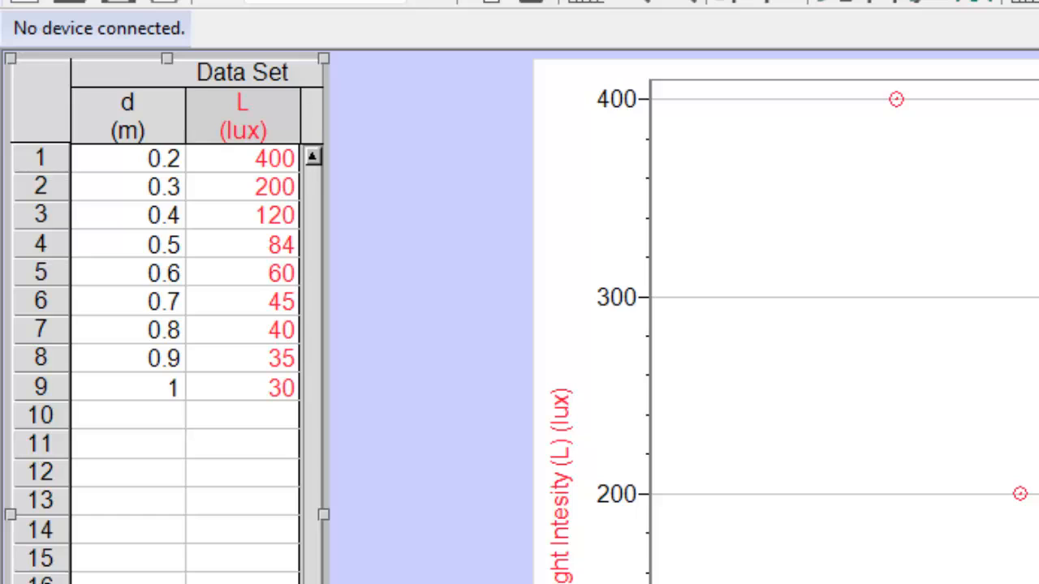
{"action": "left_click", "coordinate": [292, 582]}
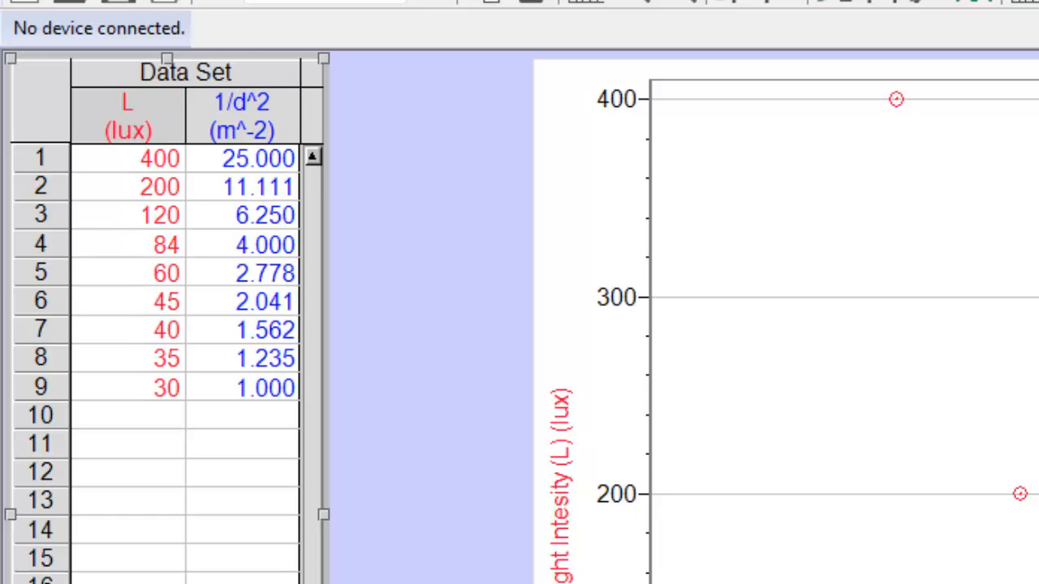
{"action": "left_click", "coordinate": [442, 272]}
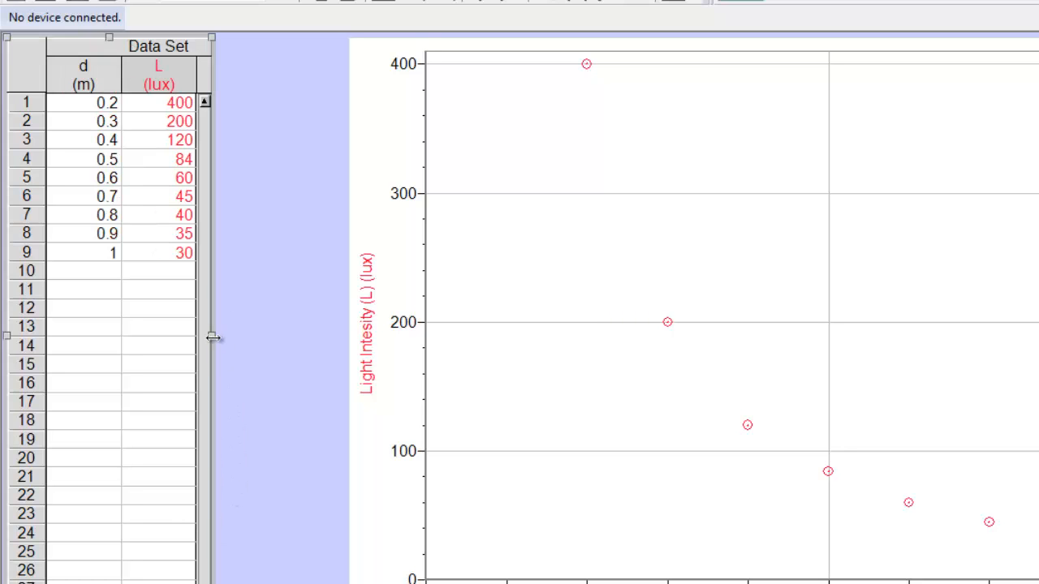
{"action": "left_click_drag", "start_coordinate": [213, 337], "coordinate": [308, 324]}
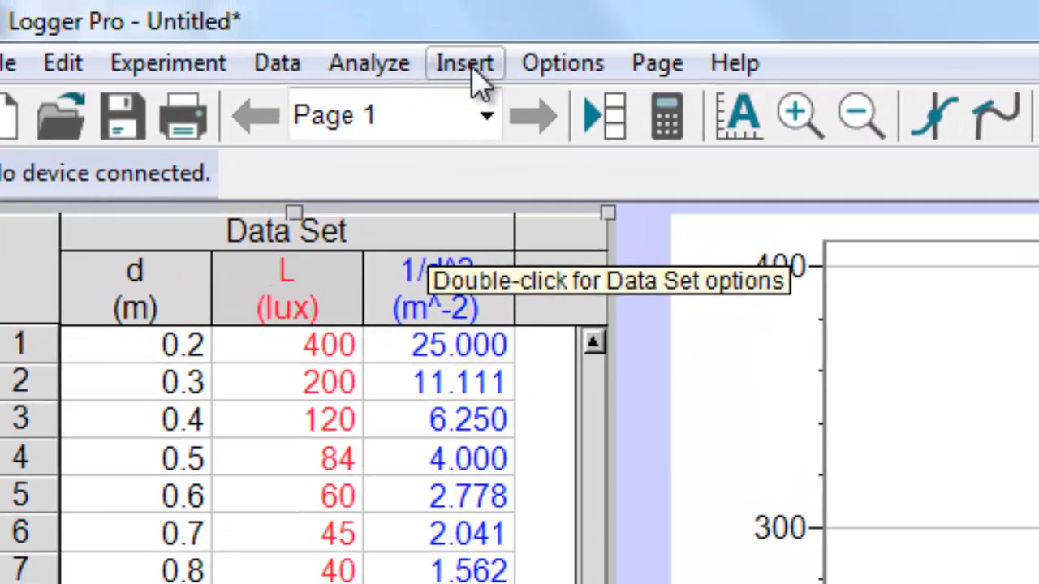
Insert a second graph and place it over the existing light intensity plot, clear of the data table.
{"action": "left_click", "coordinate": [464, 68]}
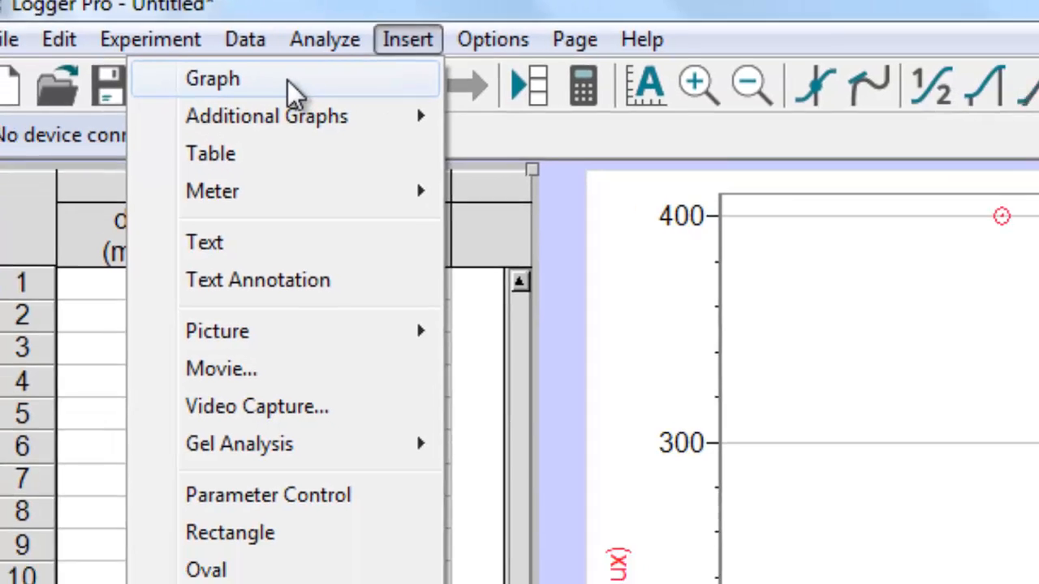
{"action": "left_click", "coordinate": [288, 83]}
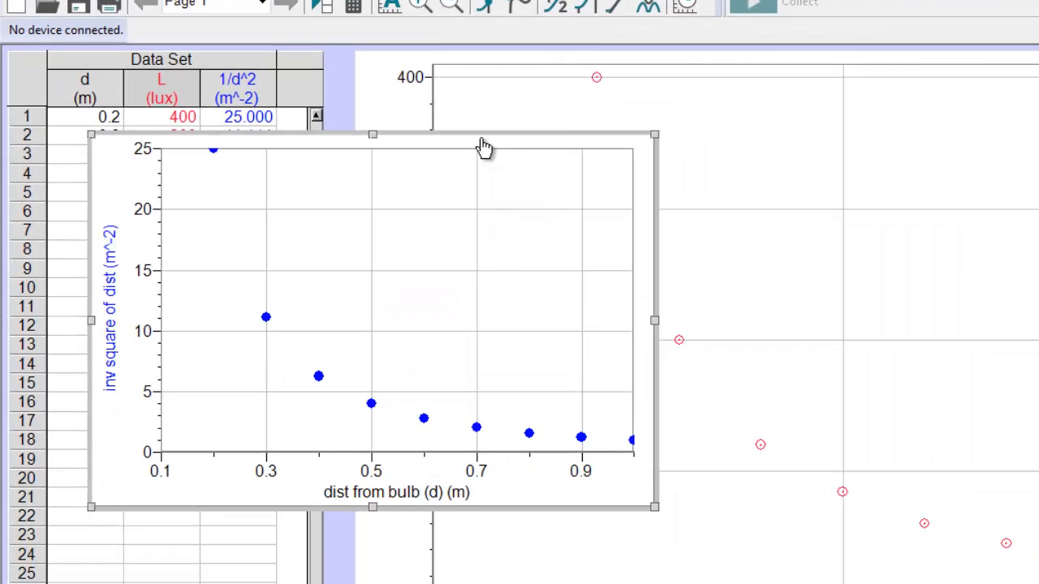
{"action": "left_click_drag", "start_coordinate": [494, 143], "coordinate": [885, 99]}
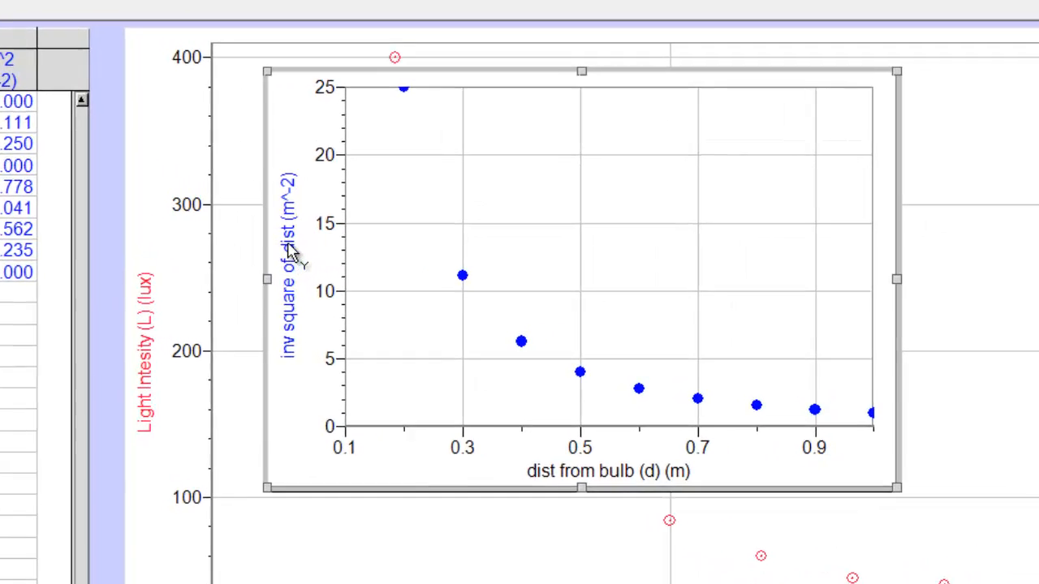
Plot Light Intesity (L) on the new graph's vertical axis against inv square of dist on its horizontal axis.
{"action": "left_click", "coordinate": [290, 251]}
{"action": "left_click", "coordinate": [374, 261]}
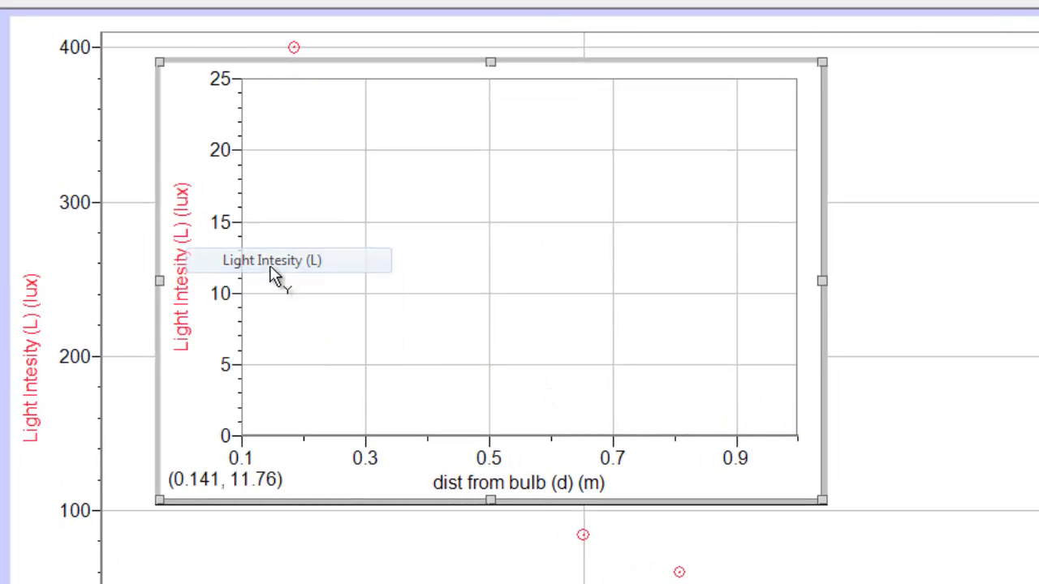
{"action": "left_click", "coordinate": [528, 485]}
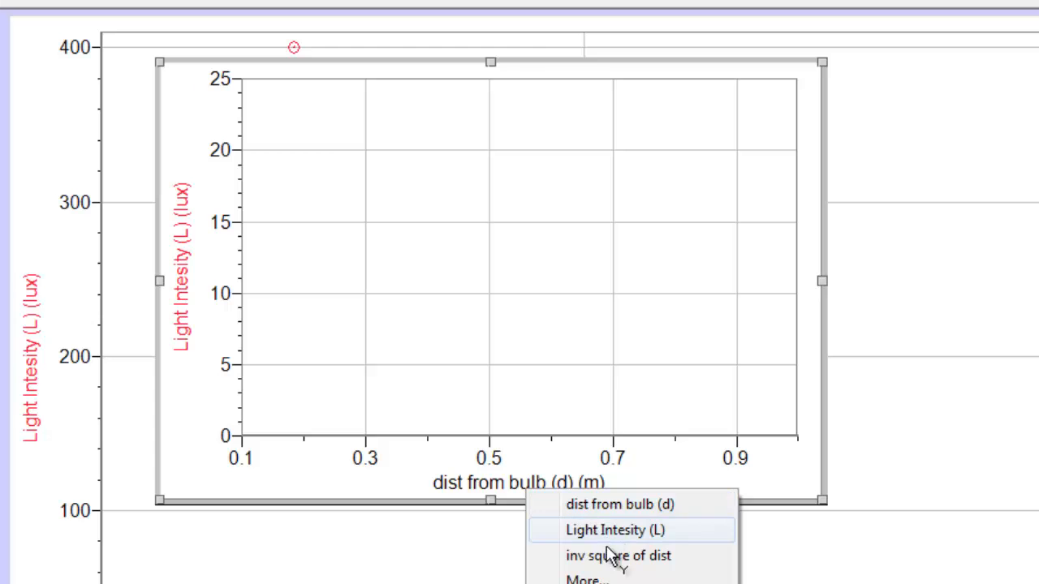
{"action": "left_click", "coordinate": [613, 557]}
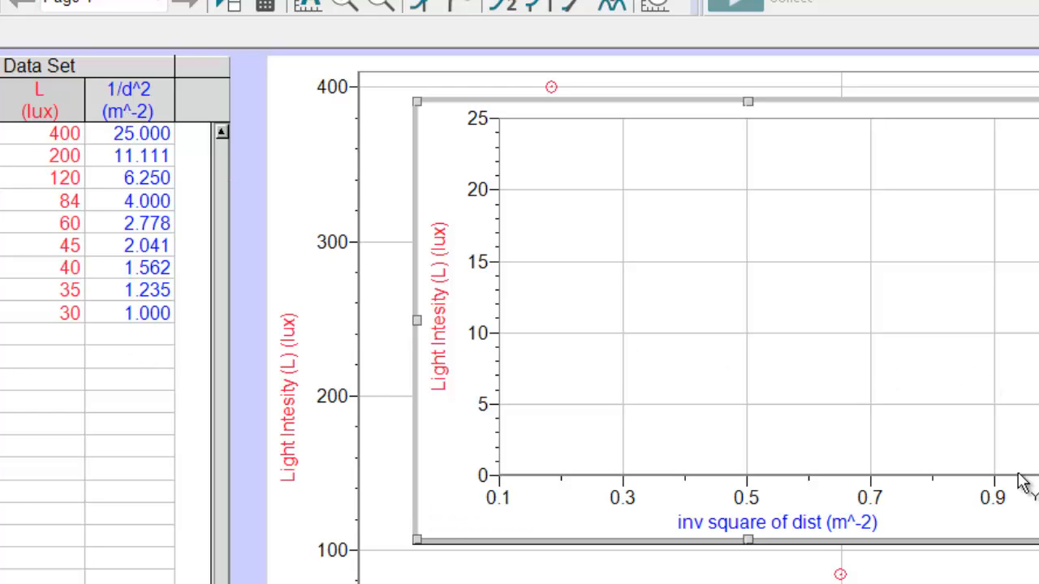
Set the vertical axis maximum of the inverse-square graph to 410 in its axes options, keeping manual scaling.
{"action": "double_click", "coordinate": [957, 480]}
{"action": "left_click", "coordinate": [471, 140]}
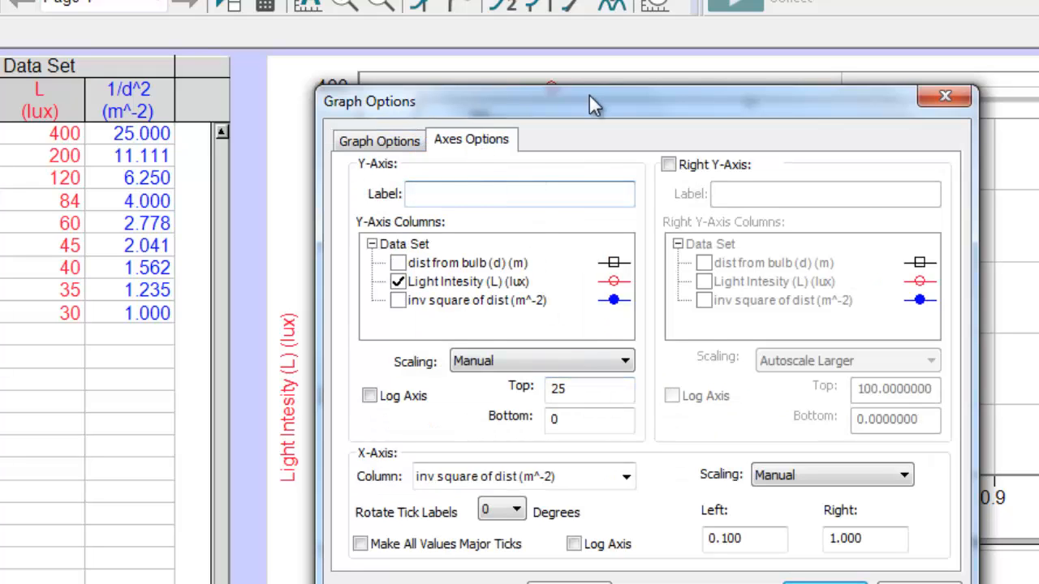
{"action": "left_click_drag", "start_coordinate": [592, 104], "coordinate": [818, 94]}
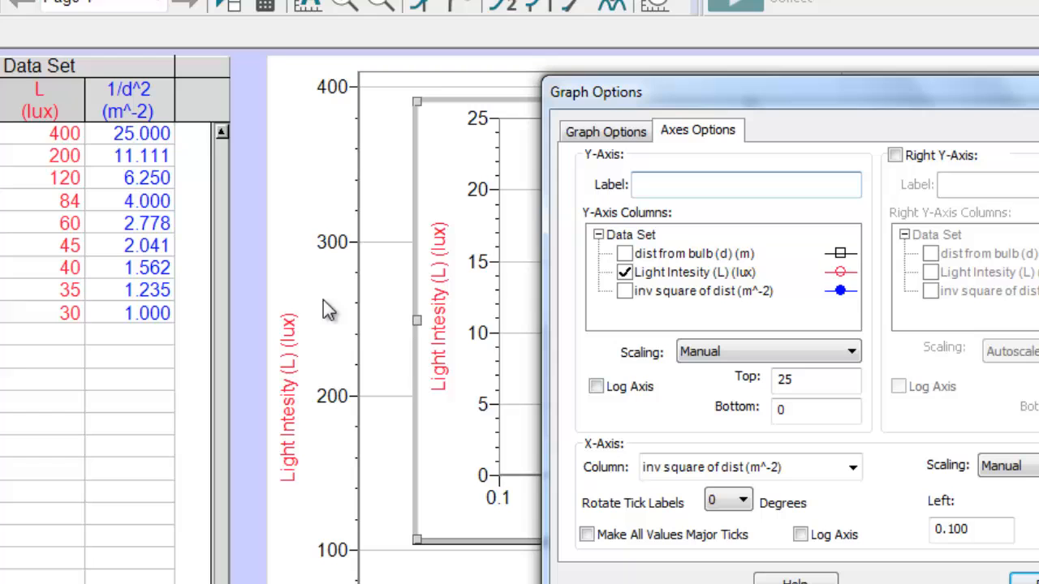
{"action": "left_click", "coordinate": [793, 386]}
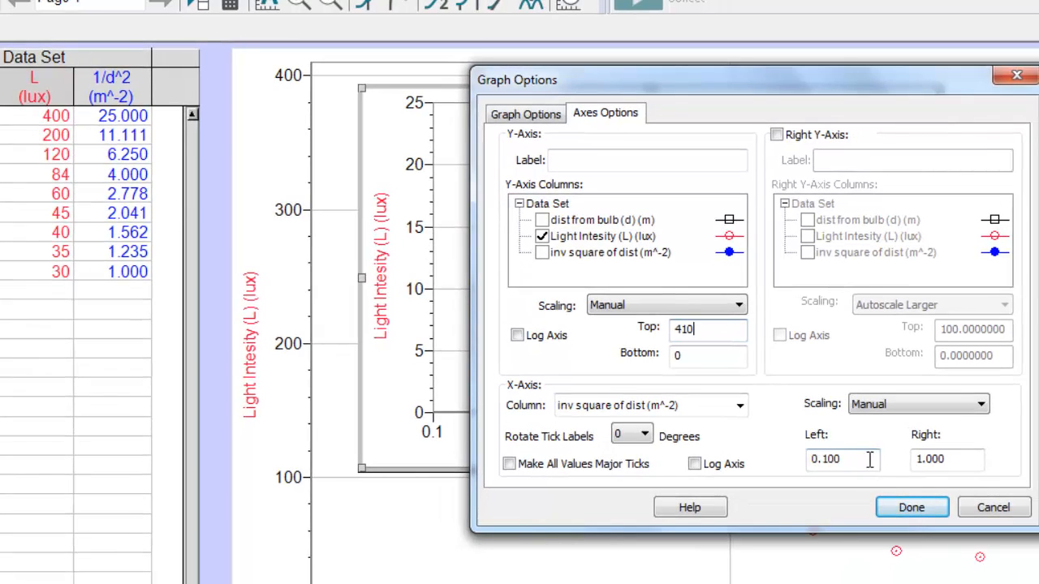
Set the inverse-square graph's horizontal axis to run from 0 to 26 and apply the axes options.
{"action": "key", "text": "BackSpace"}
{"action": "key", "text": "BackSpace"}
{"action": "key", "text": "BackSpace"}
{"action": "key", "text": "BackSpace"}
{"action": "key", "text": "BackSpace"}
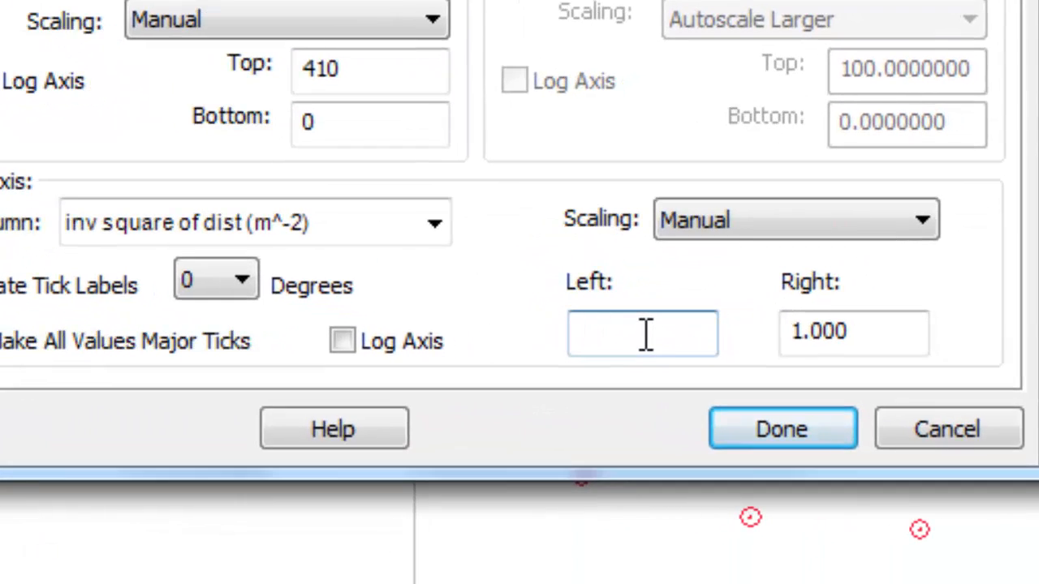
{"action": "type", "text": "0"}
{"action": "left_click", "coordinate": [887, 334]}
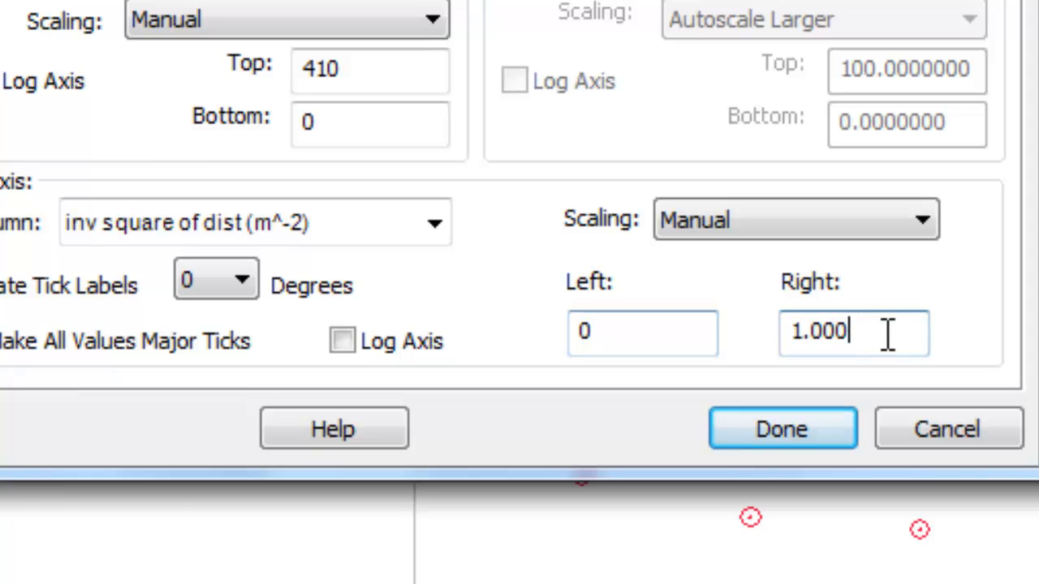
{"action": "key", "text": "BackSpace"}
{"action": "key", "text": "BackSpace"}
{"action": "key", "text": "BackSpace"}
{"action": "key", "text": "BackSpace"}
{"action": "key", "text": "BackSpace"}
{"action": "type", "text": "25"}
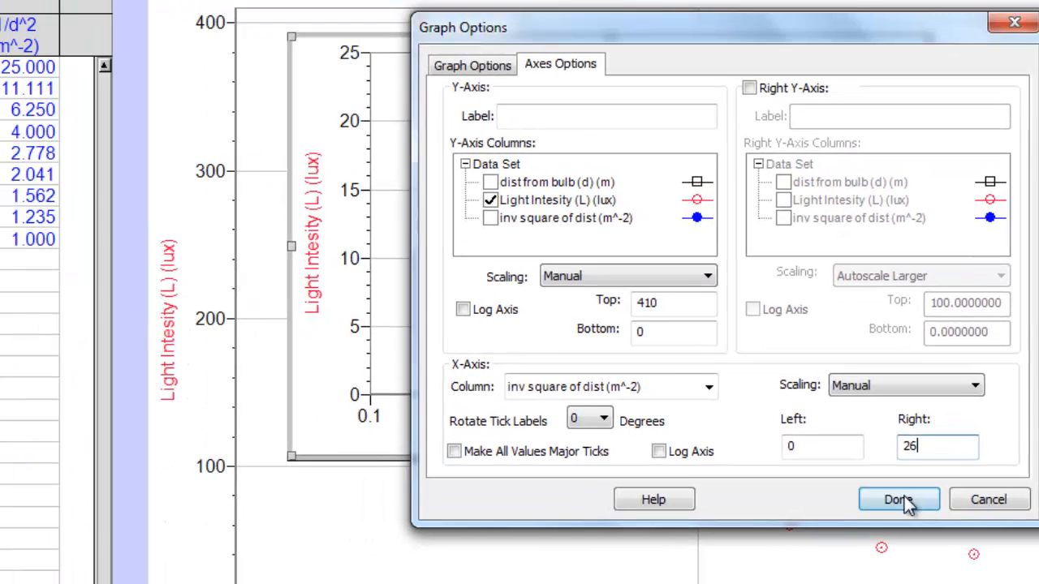
{"action": "left_click", "coordinate": [771, 430]}
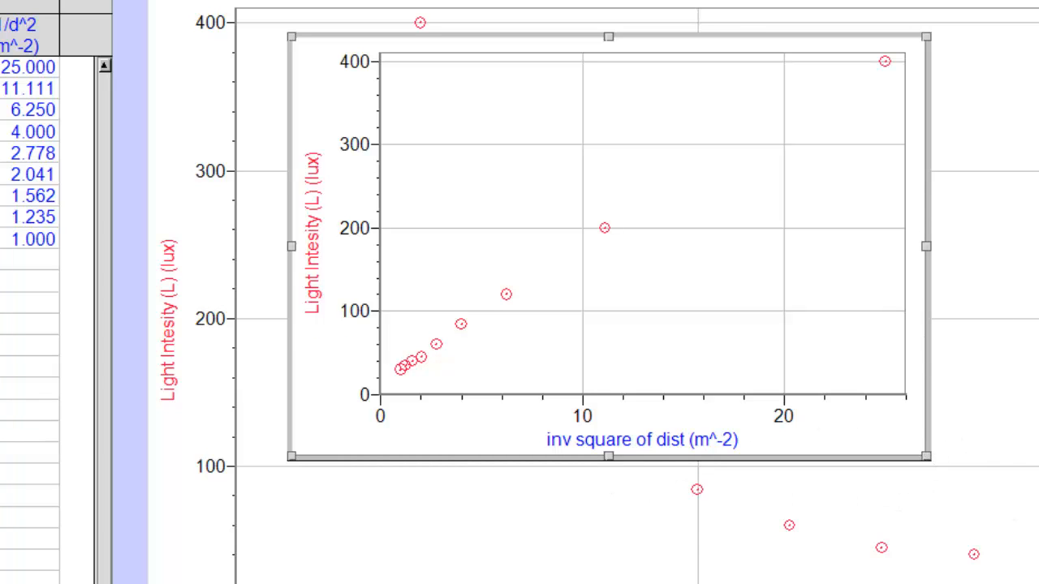
Enlarge the inverse-square graph in both directions so it covers the original light intensity plot.
{"action": "left_click_drag", "start_coordinate": [926, 457], "coordinate": [1037, 583]}
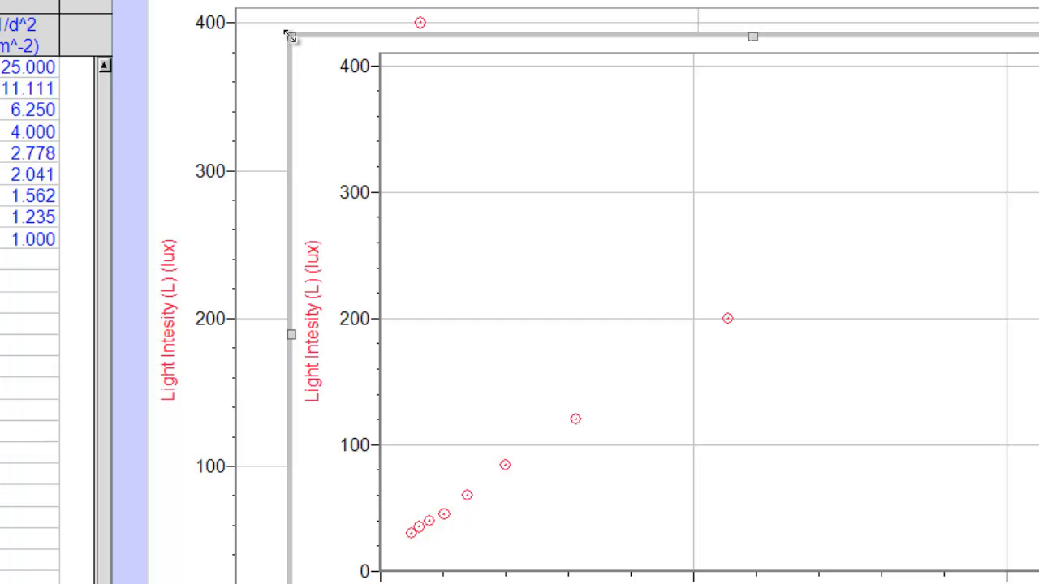
{"action": "left_click_drag", "start_coordinate": [290, 37], "coordinate": [134, 6]}
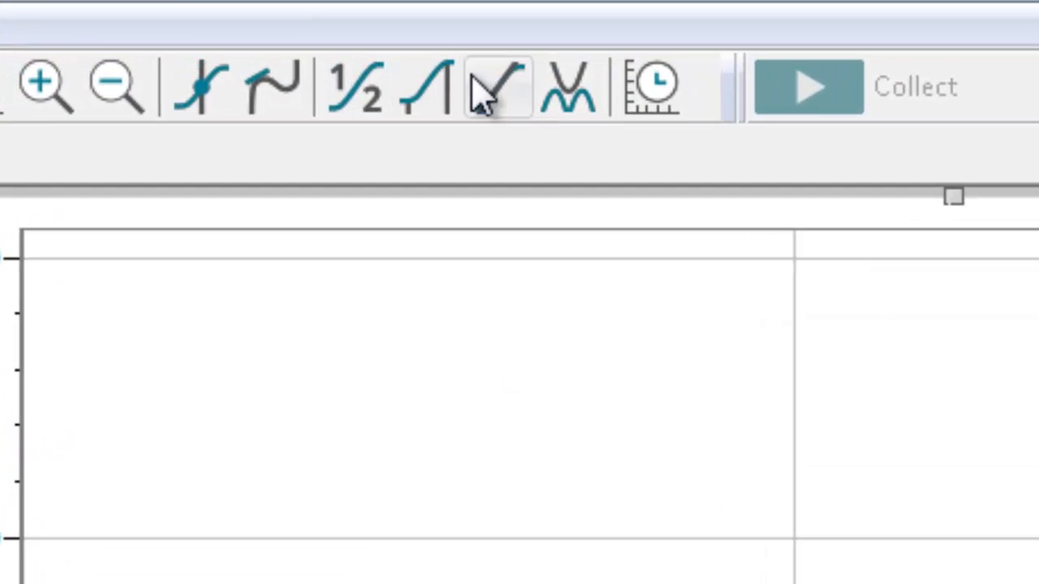
Add a Linear Fit to the inverse-square graph and move its results box to an empty part of the plot.
{"action": "left_click", "coordinate": [508, 107]}
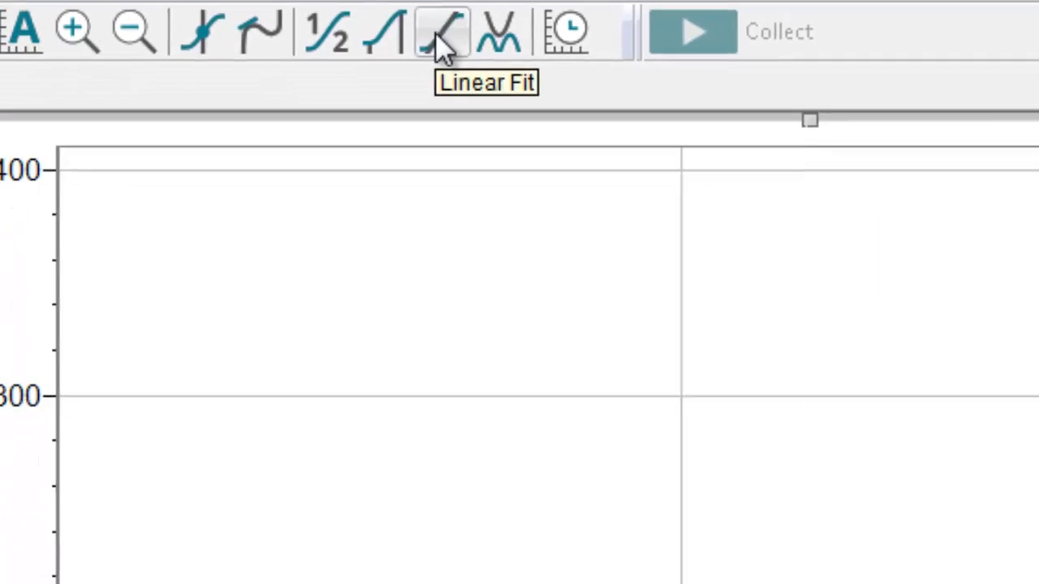
{"action": "left_click_drag", "start_coordinate": [299, 173], "coordinate": [392, 104]}
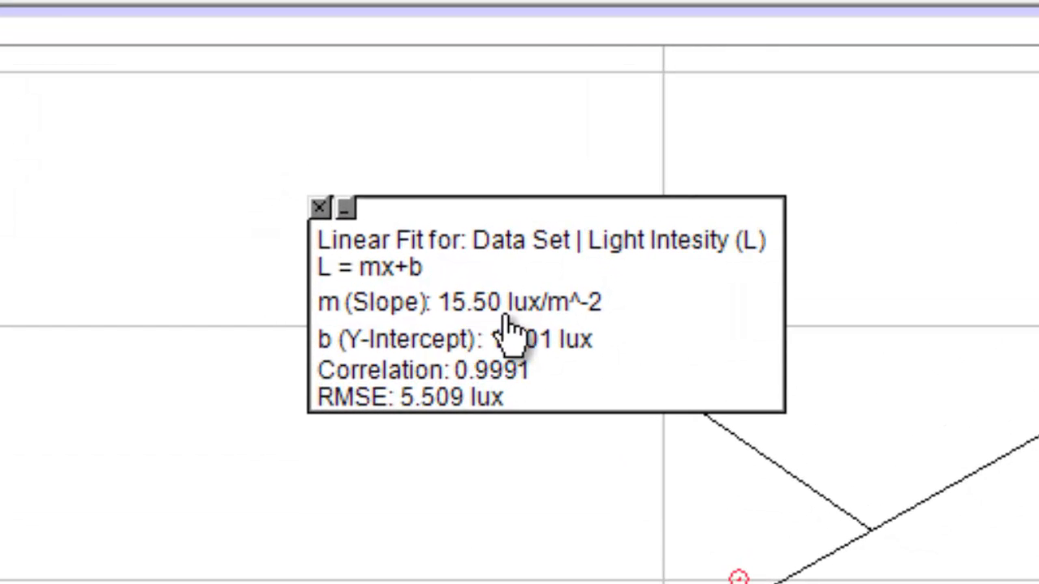